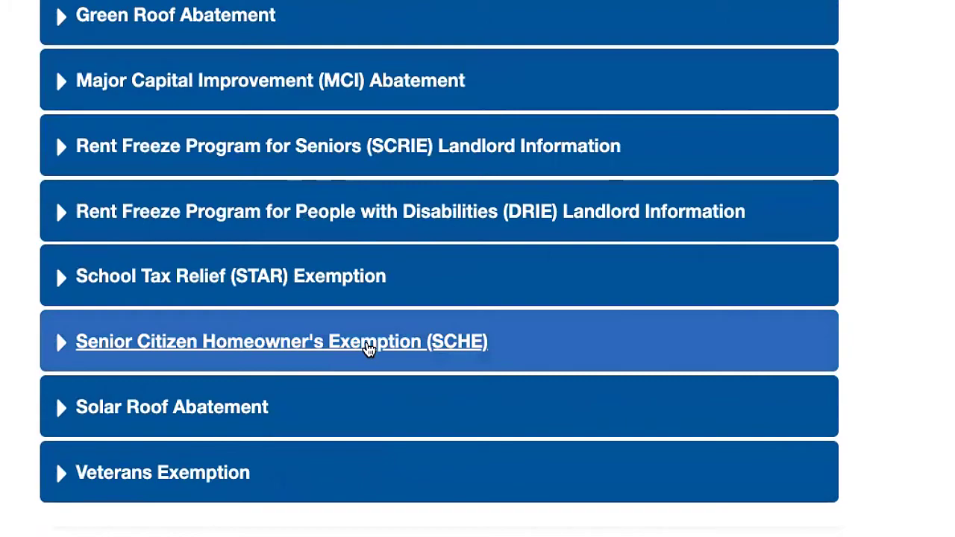
Step: Expand the SCHE row, open its Read More page, and scroll to 'How to Apply for Your SCHE Benefit'
{"action": "left_click", "coordinate": [367, 349]}
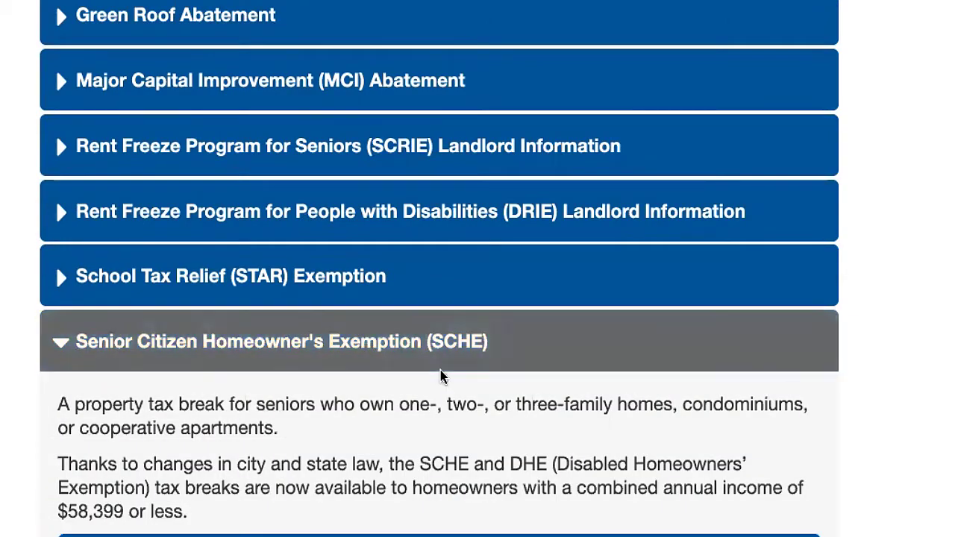
{"action": "scroll", "coordinate": [522, 441], "scroll_direction": "down", "scroll_amount": 2}
{"action": "left_click", "coordinate": [749, 505]}
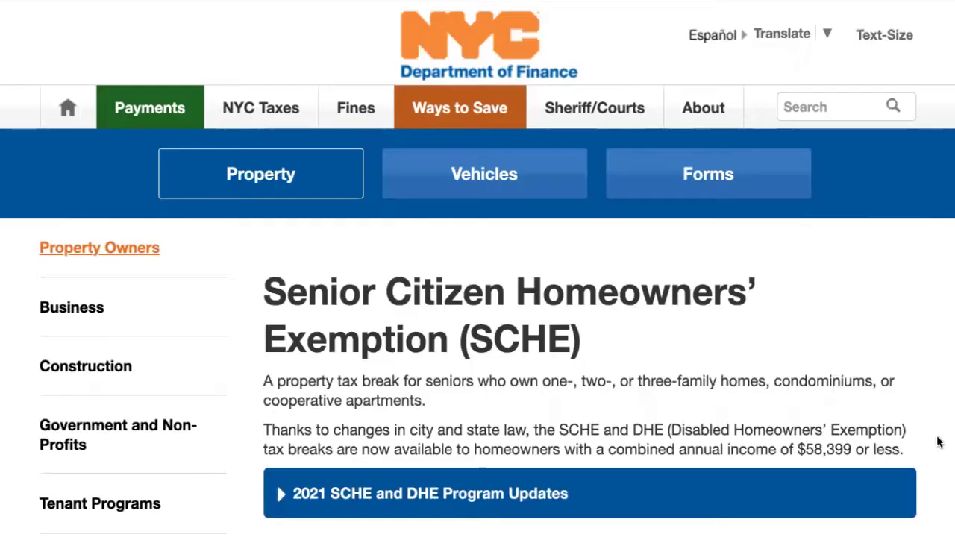
{"action": "scroll", "coordinate": [938, 443], "scroll_direction": "down", "scroll_amount": 5}
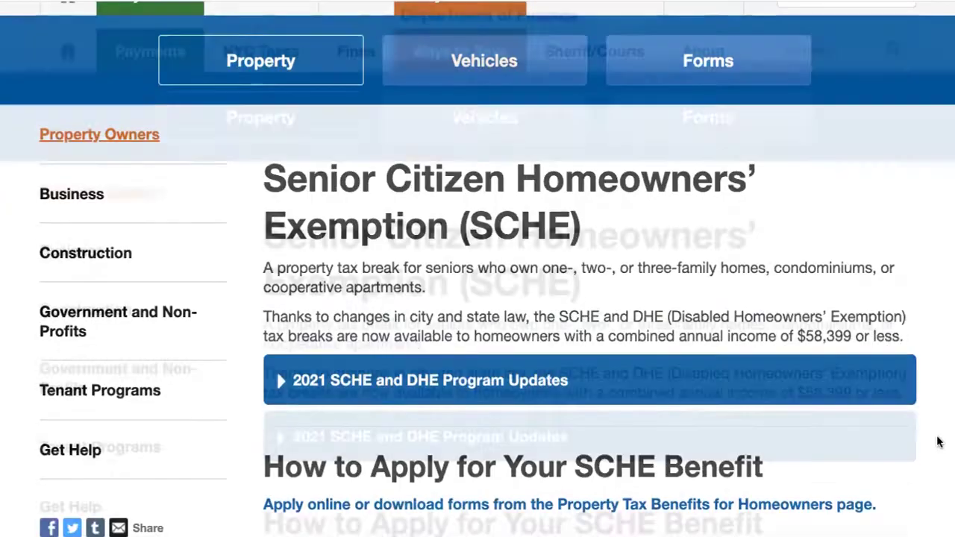
{"action": "scroll", "coordinate": [938, 442], "scroll_direction": "down", "scroll_amount": 3}
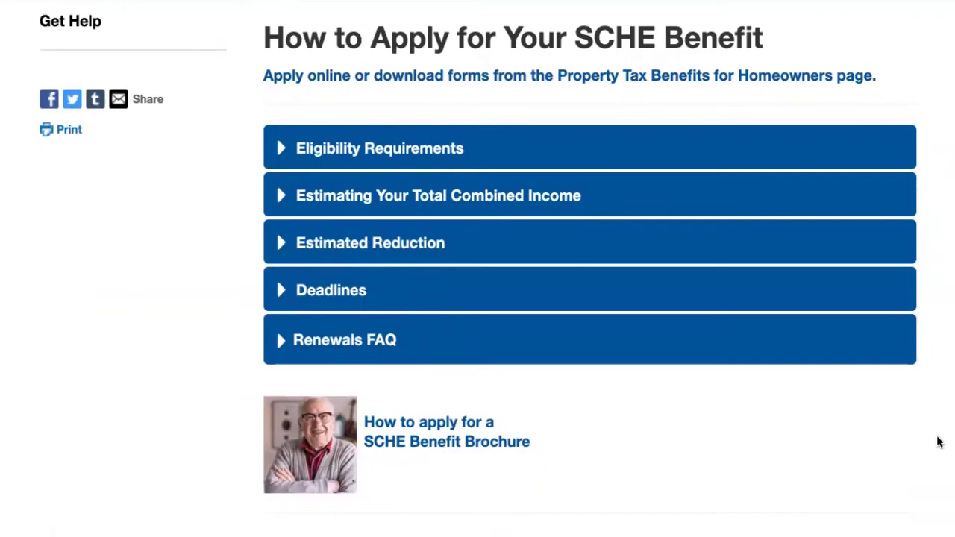
{"action": "scroll", "coordinate": [938, 442], "scroll_direction": "down", "scroll_amount": 2}
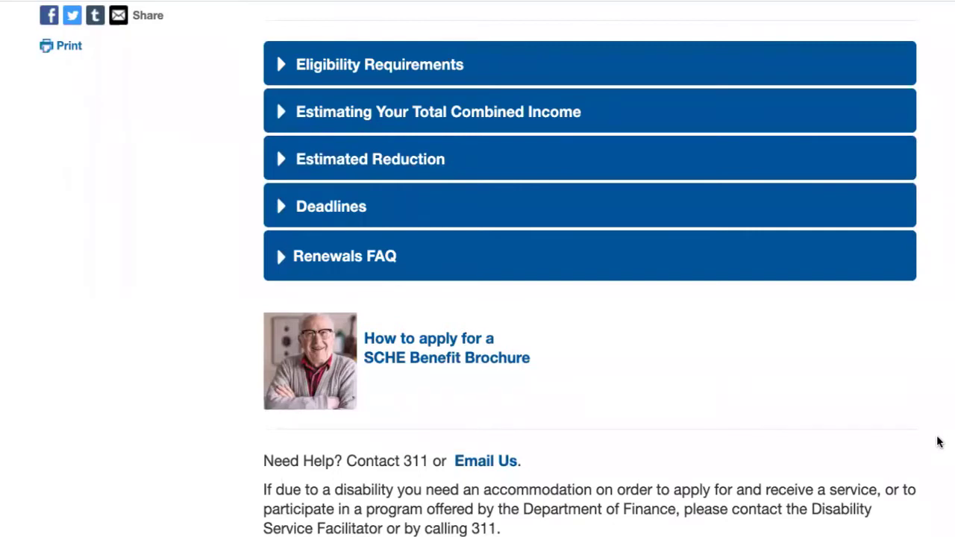
{"action": "scroll", "coordinate": [939, 442], "scroll_direction": "up", "scroll_amount": 1}
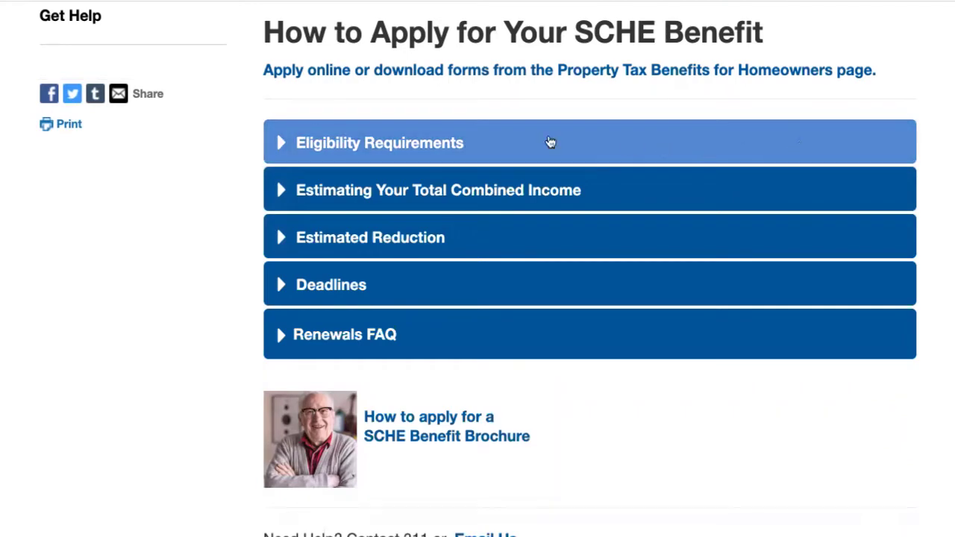
Step: Expand the Eligibility Requirements table: age 65+, $58,399 income cap, 12-month ownership and residency
{"action": "left_click", "coordinate": [506, 147]}
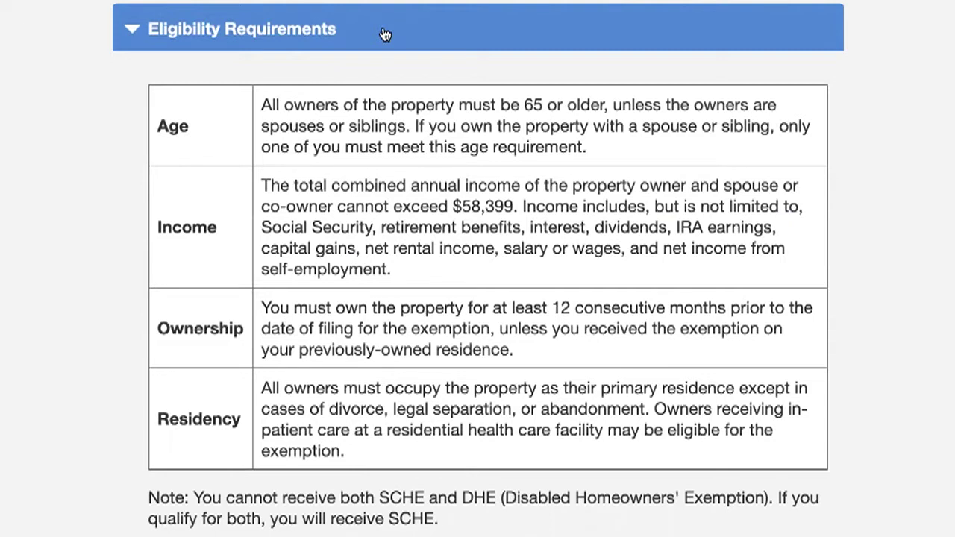
{"action": "scroll", "coordinate": [385, 34], "scroll_direction": "down", "scroll_amount": 5}
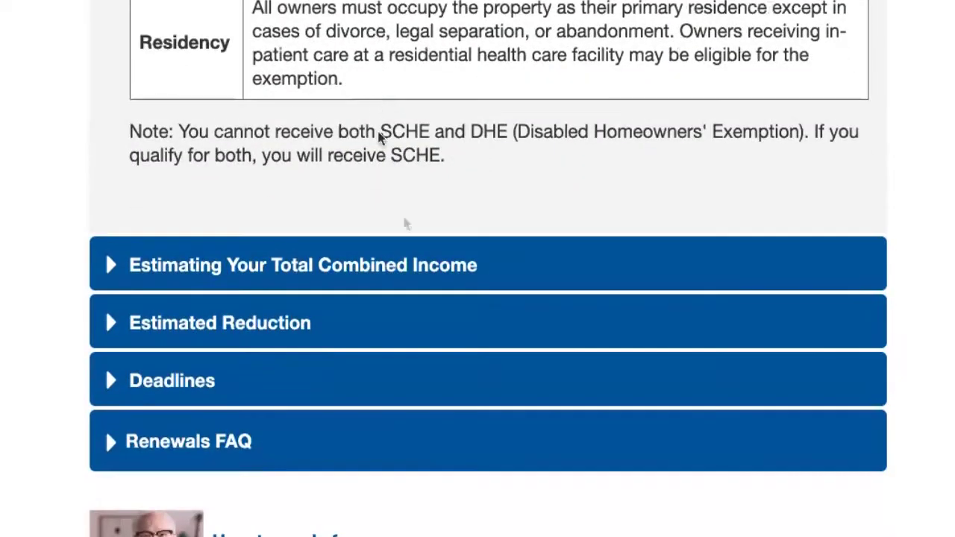
Step: Expand the total combined income section, view the income worksheet, then scroll to the information bars
{"action": "left_click", "coordinate": [499, 273]}
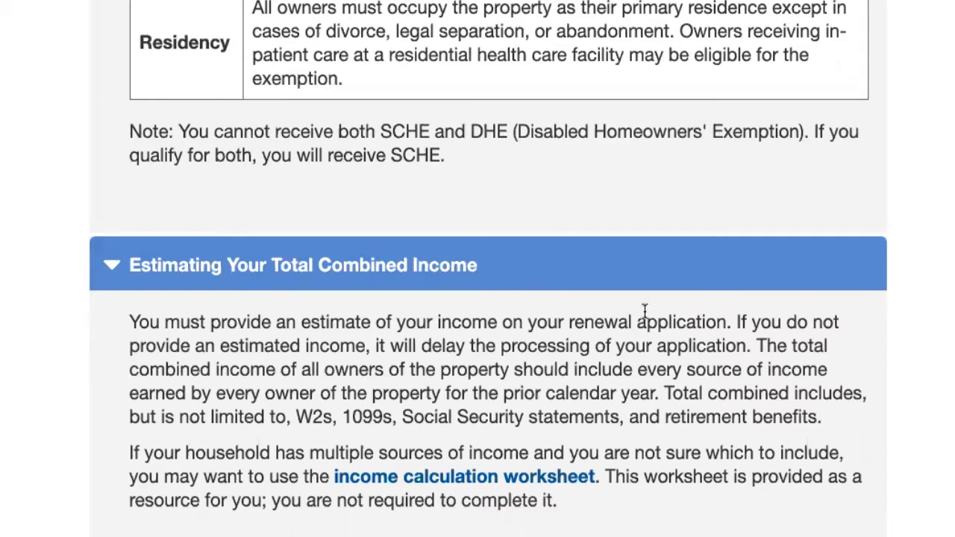
{"action": "left_click", "coordinate": [571, 483]}
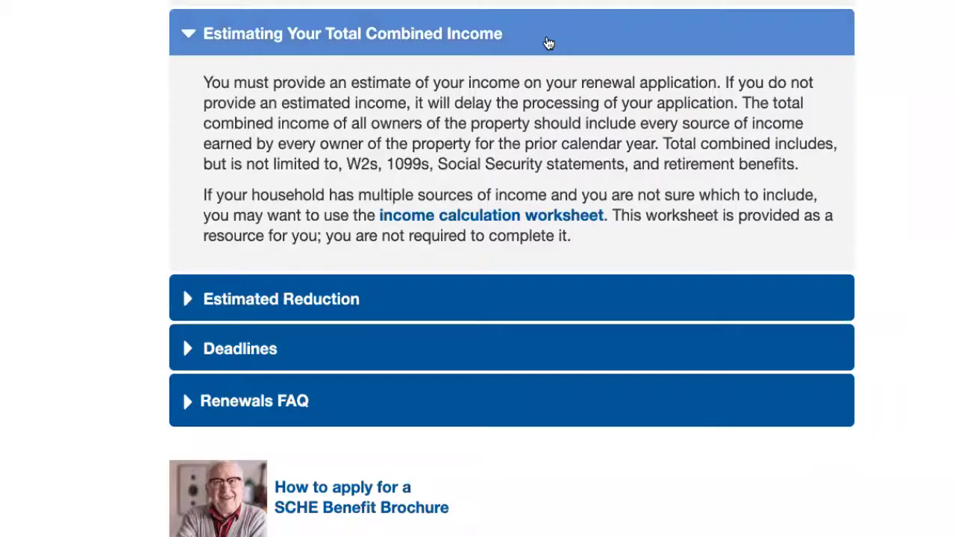
{"action": "scroll", "coordinate": [547, 38], "scroll_direction": "down", "scroll_amount": 4}
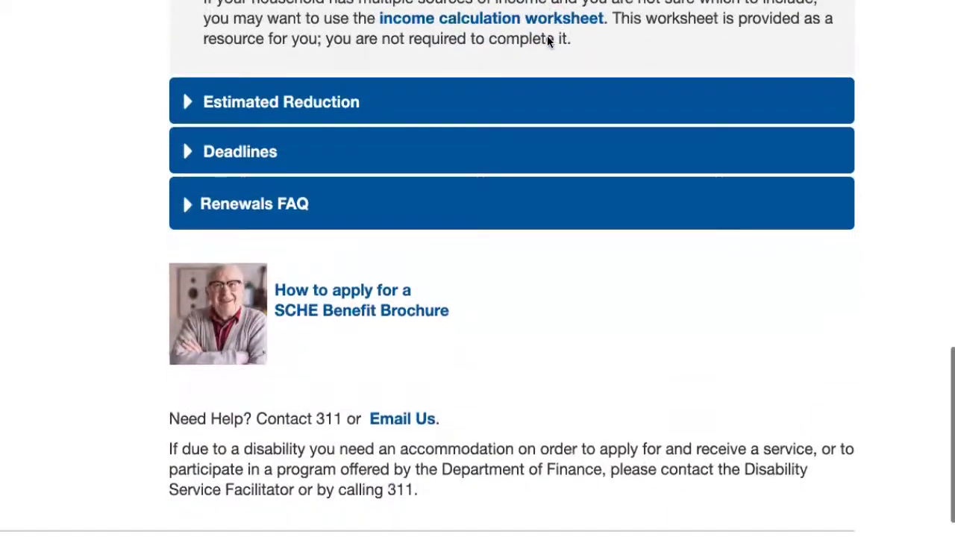
{"action": "scroll", "coordinate": [547, 39], "scroll_direction": "down", "scroll_amount": 1}
Step: Expand the Estimated Reduction table, from 5% near $58,399 income to 50% under $50,000
{"action": "left_click", "coordinate": [548, 44]}
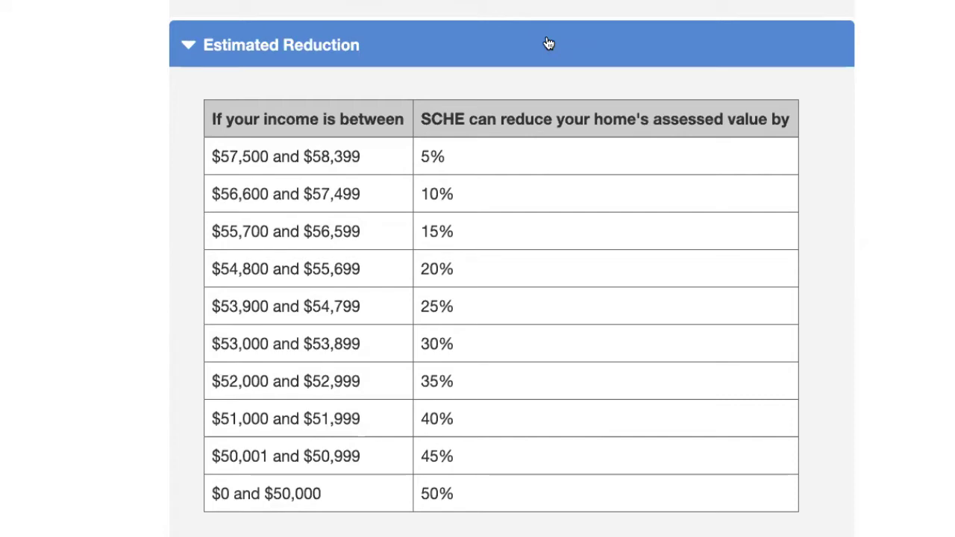
{"action": "scroll", "coordinate": [443, 40], "scroll_direction": "down", "scroll_amount": 5}
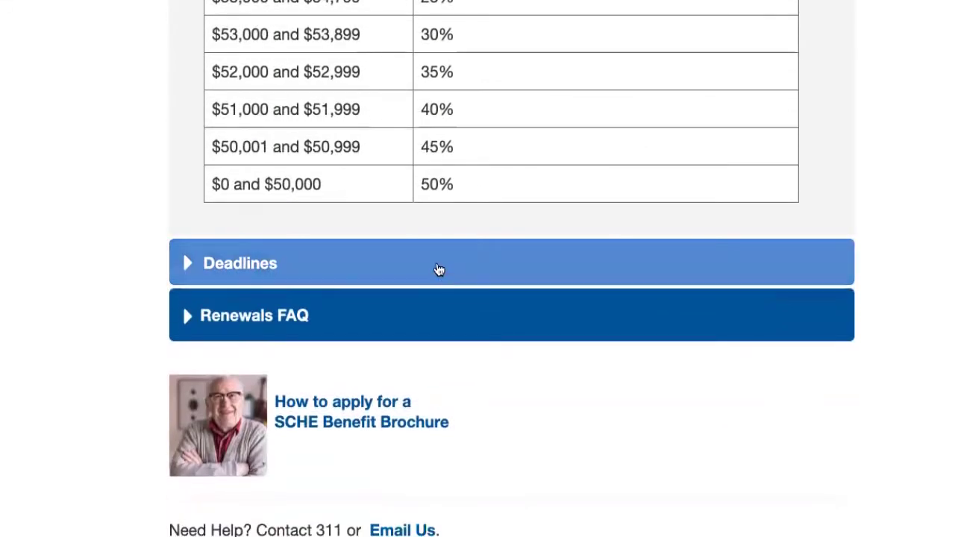
Step: Expand the Deadlines section to read the renewal text
{"action": "left_click", "coordinate": [438, 270]}
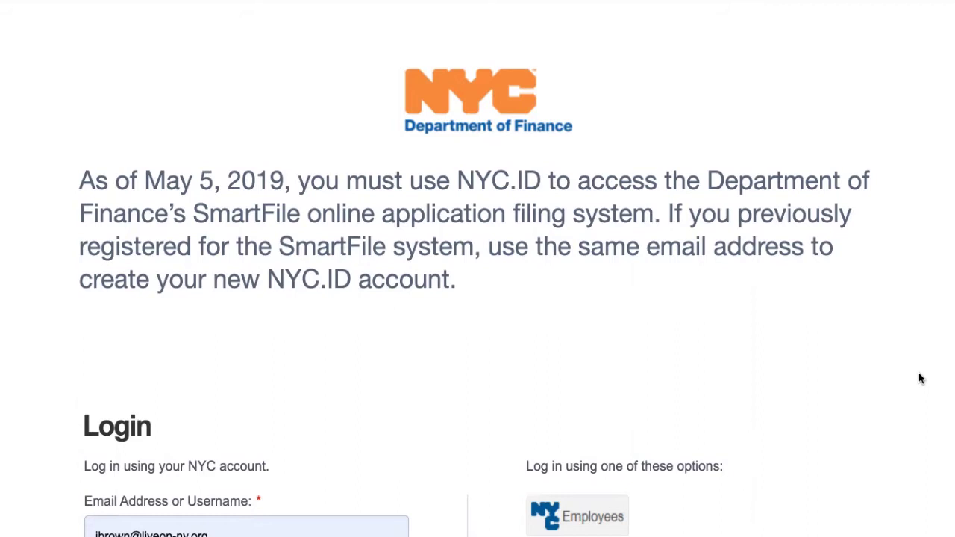
Step: Scroll through the Available Filings list, which starts with Clergy Exemption Application
{"action": "scroll", "coordinate": [919, 379], "scroll_direction": "down", "scroll_amount": 4}
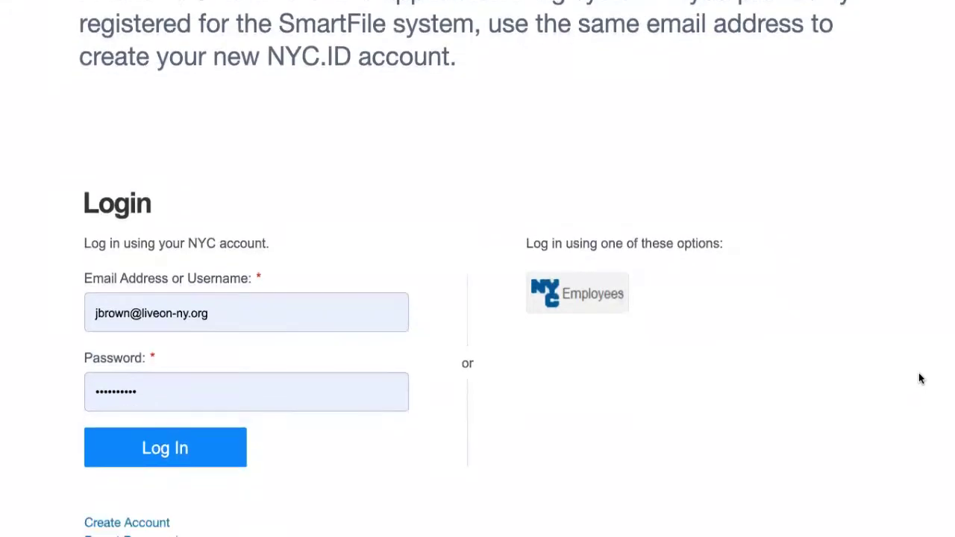
{"action": "scroll", "coordinate": [920, 378], "scroll_direction": "down", "scroll_amount": 1}
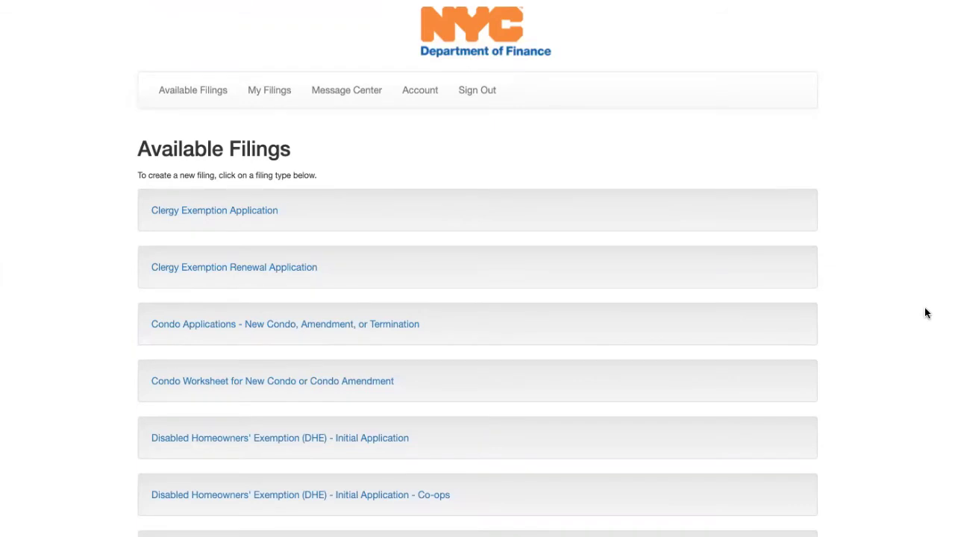
Step: Open 'Senior Citizen Homeowners' Exemption (SCHE) - Initial Application - Co-ops' from the filings list
{"action": "scroll", "coordinate": [925, 313], "scroll_direction": "down", "scroll_amount": 3}
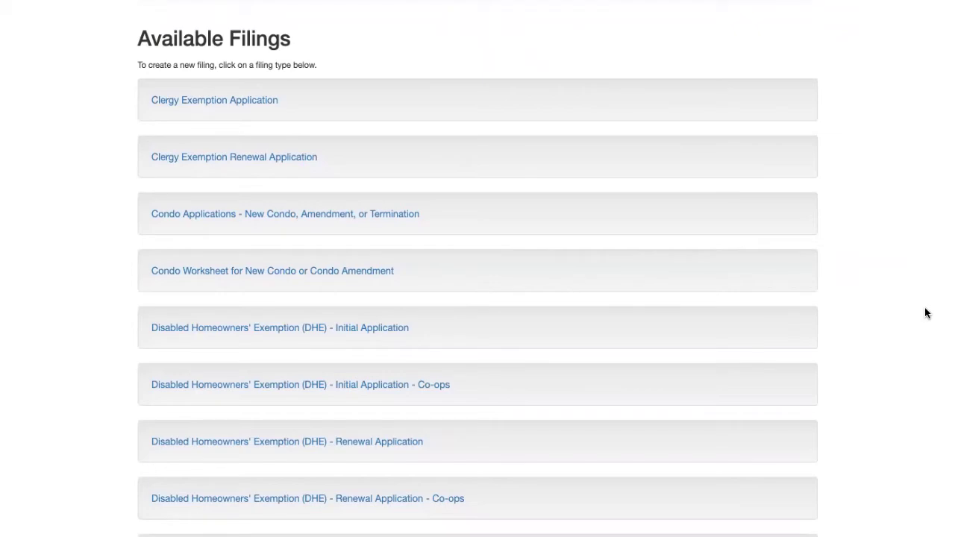
{"action": "scroll", "coordinate": [926, 313], "scroll_direction": "down", "scroll_amount": 15}
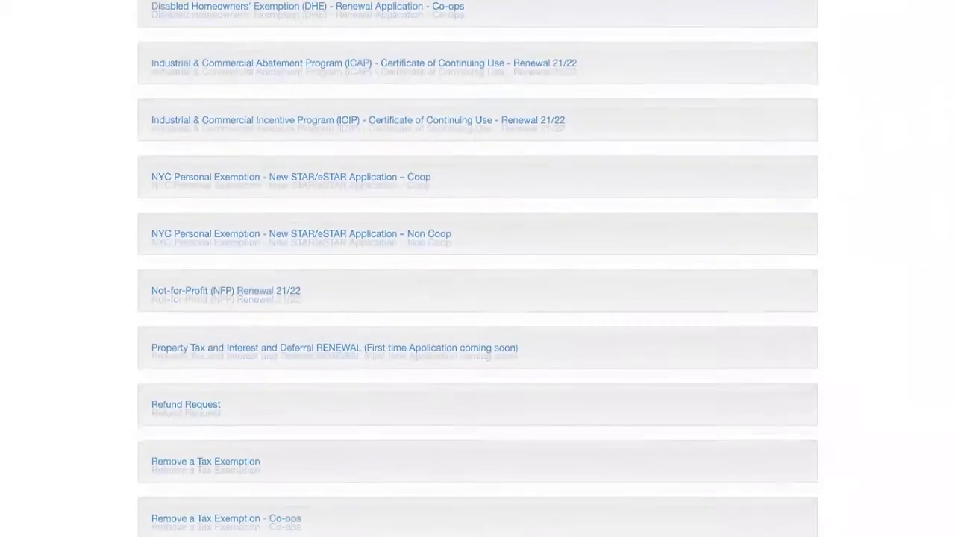
{"action": "scroll", "coordinate": [564, 343], "scroll_direction": "down", "scroll_amount": 5}
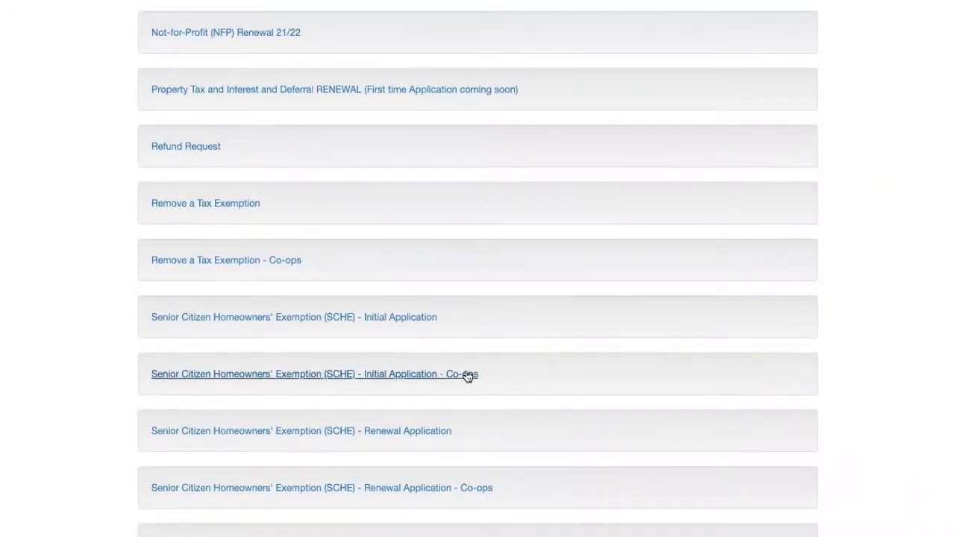
{"action": "left_click", "coordinate": [468, 376]}
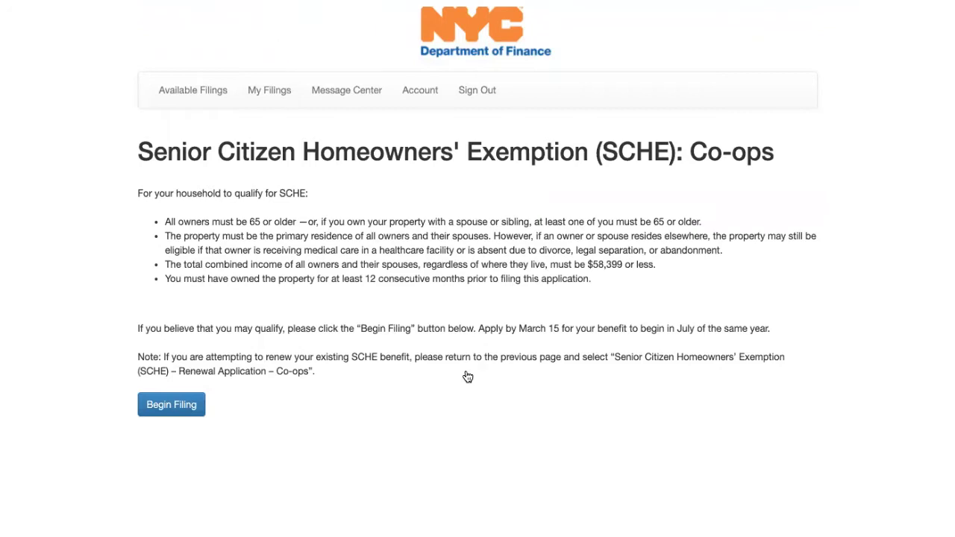
Step: Begin a new SCHE Co-ops filing
{"action": "left_click", "coordinate": [182, 406]}
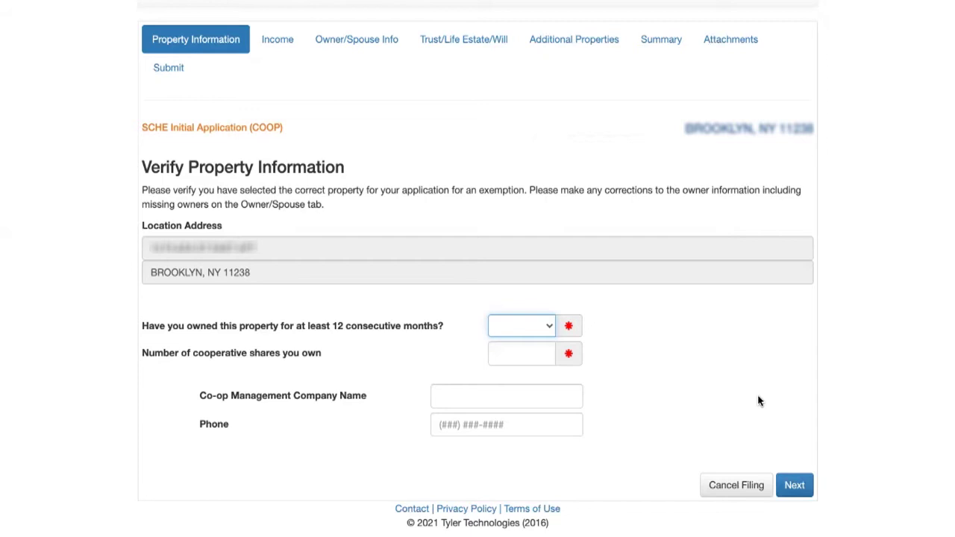
Step: Skip the two missing property answers for now and continue to the Income step
{"action": "left_click", "coordinate": [736, 477]}
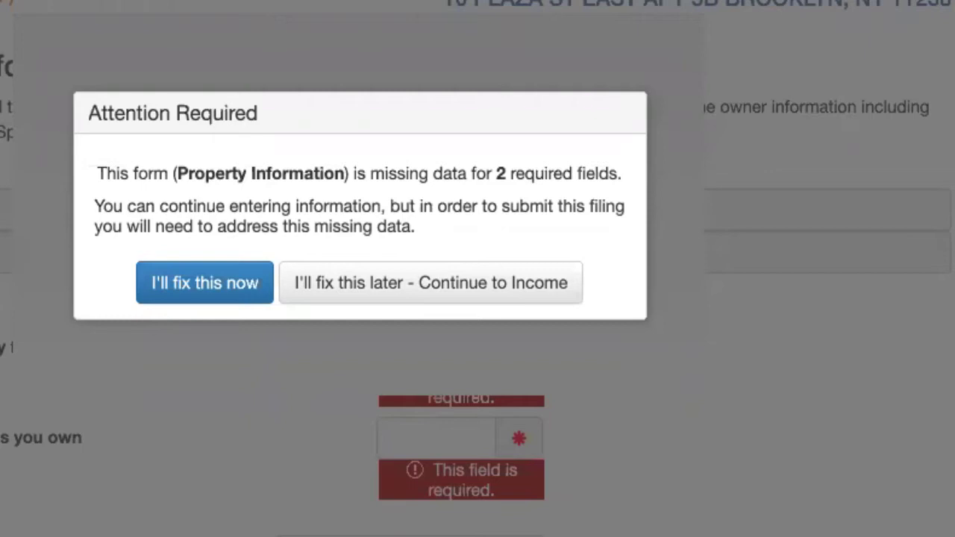
{"action": "left_click", "coordinate": [518, 294]}
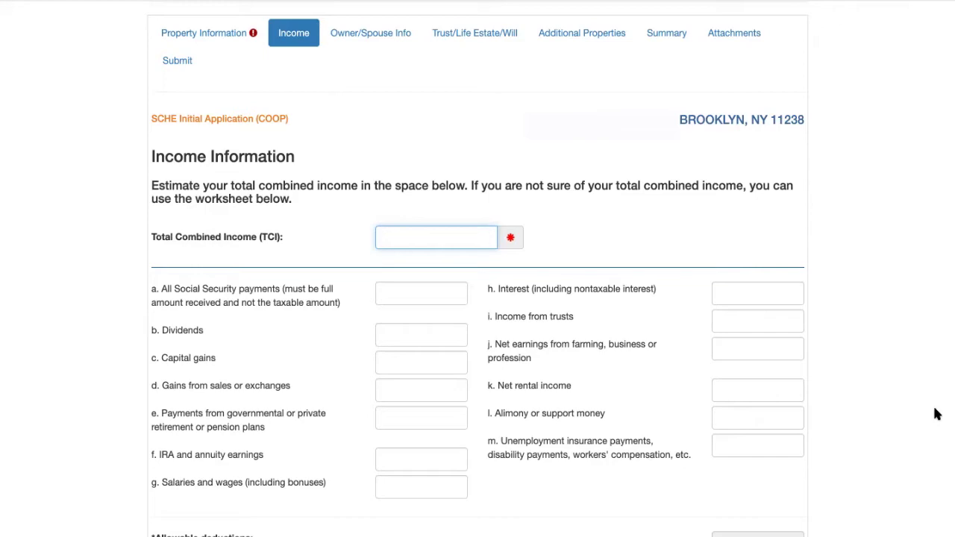
Step: Leave the income worksheet empty and advance to the Owner / Spouse Information step
{"action": "scroll", "coordinate": [937, 414], "scroll_direction": "down", "scroll_amount": 2}
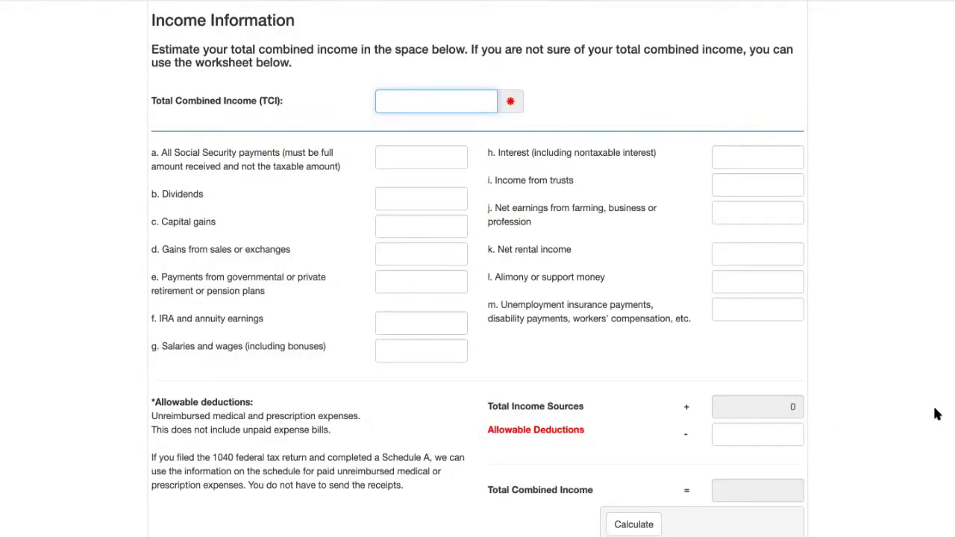
{"action": "scroll", "coordinate": [937, 415], "scroll_direction": "down", "scroll_amount": 3}
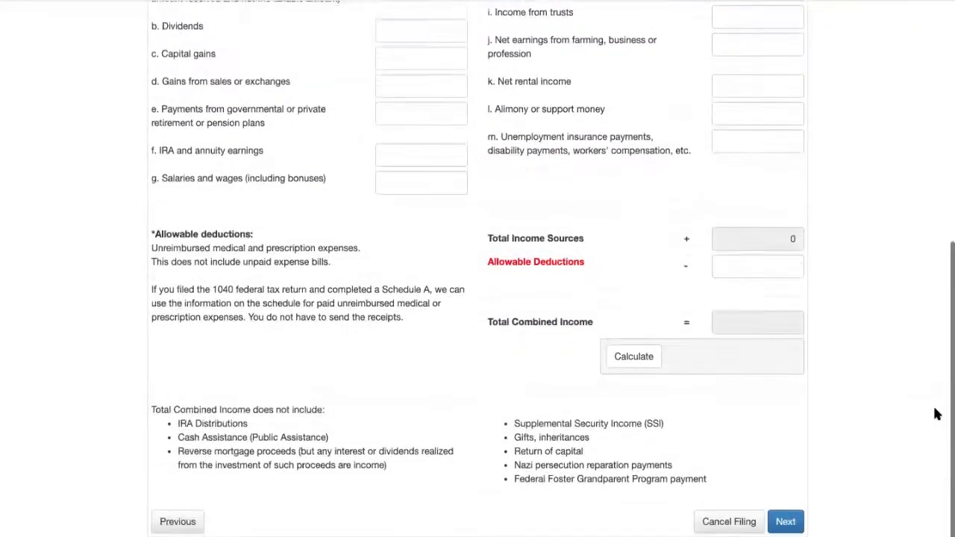
{"action": "left_click", "coordinate": [788, 524]}
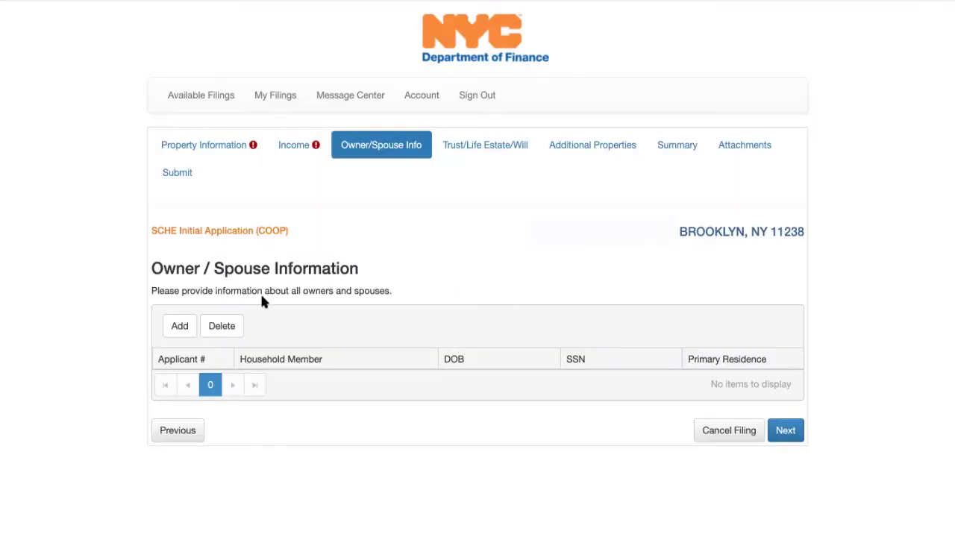
Step: Add a new owner entry, then defer the incomplete Owner/Spouse Info with "I'll fix this later"
{"action": "left_click", "coordinate": [180, 326]}
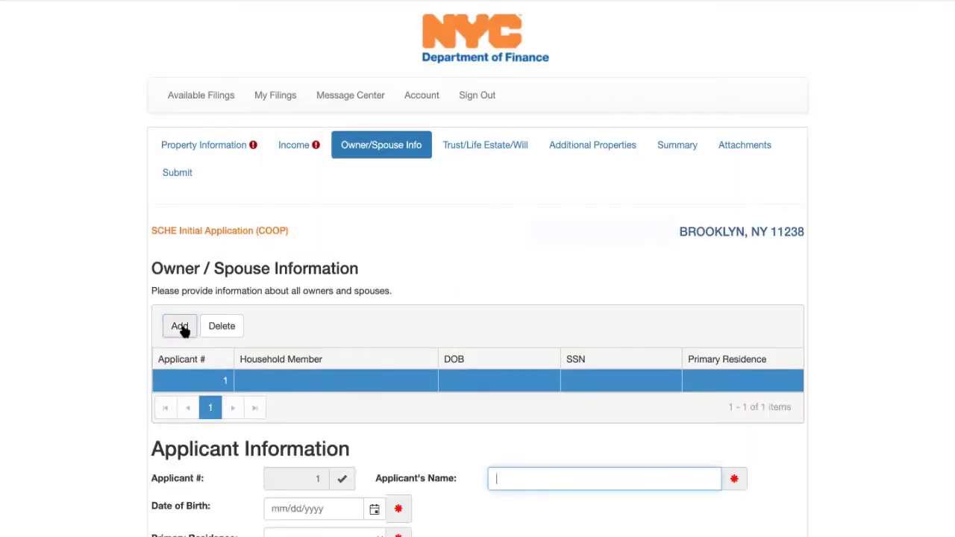
{"action": "scroll", "coordinate": [940, 418], "scroll_direction": "down", "scroll_amount": 5}
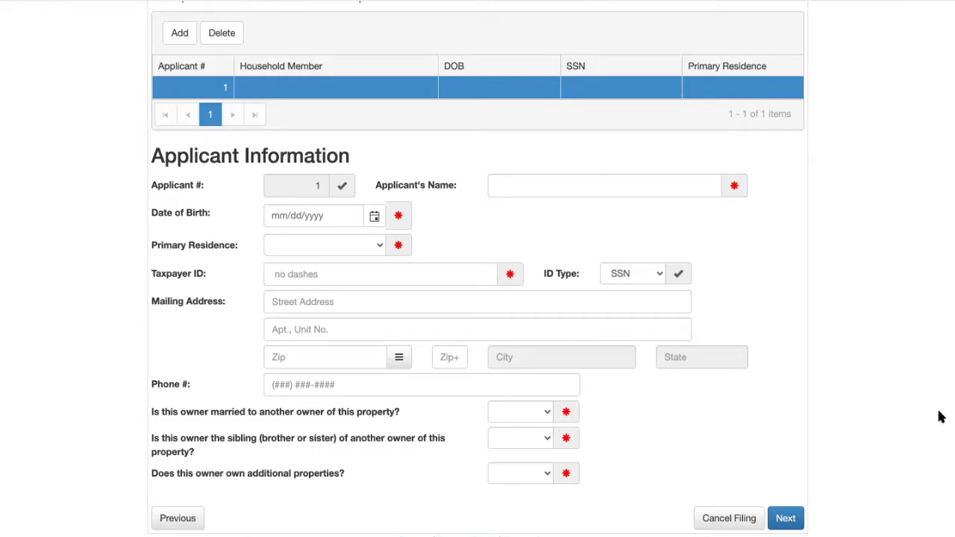
{"action": "left_click", "coordinate": [786, 520]}
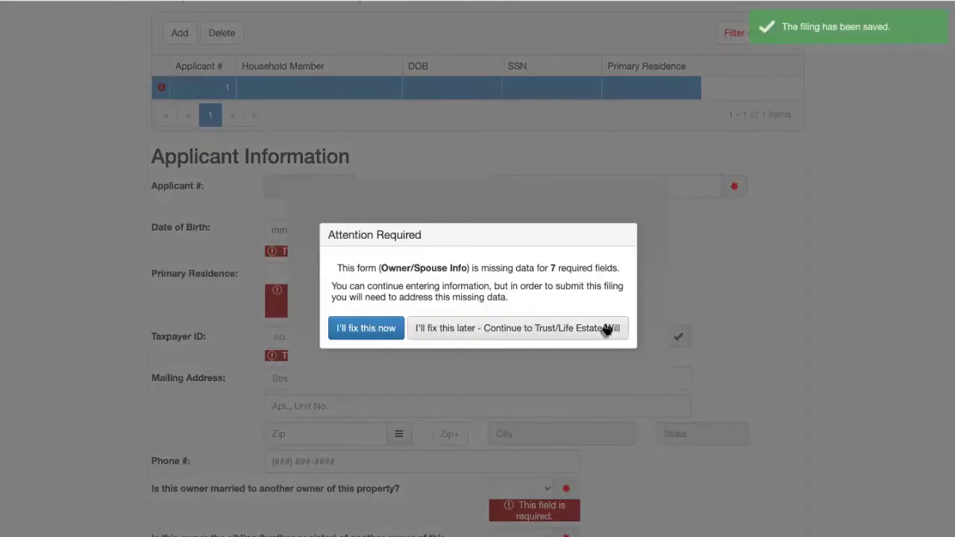
{"action": "left_click", "coordinate": [607, 330]}
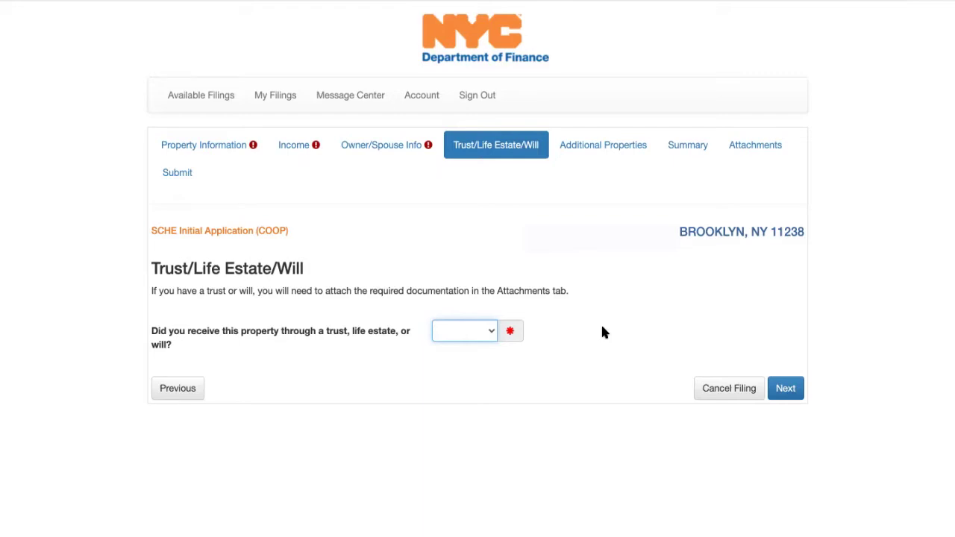
Step: Defer the unanswered trust question and pass the empty Additional Properties list
{"action": "left_click", "coordinate": [785, 392]}
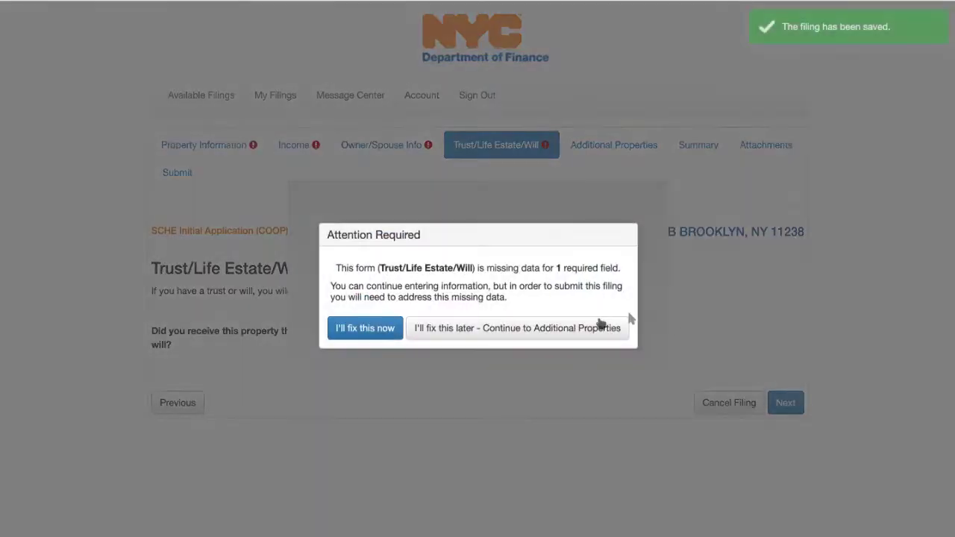
{"action": "left_click", "coordinate": [582, 328]}
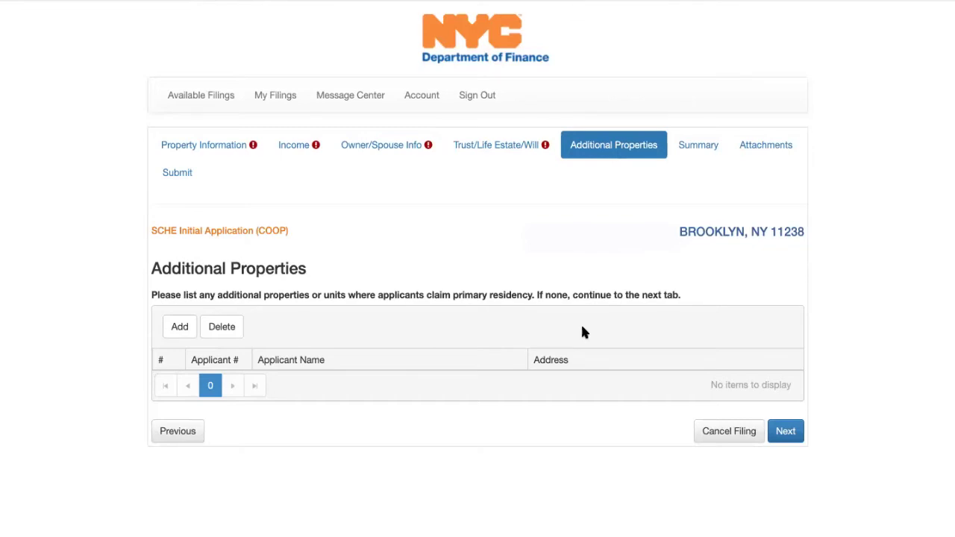
{"action": "left_click", "coordinate": [785, 433]}
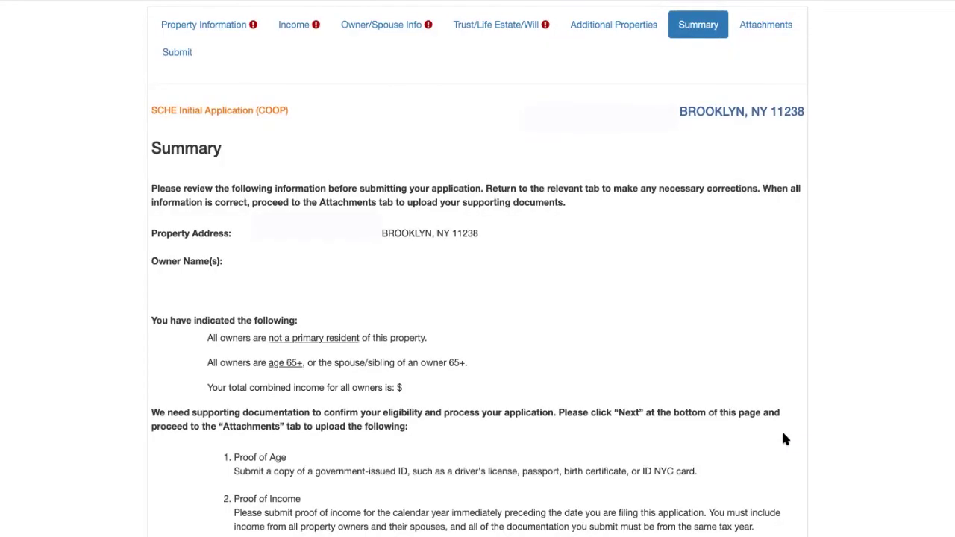
Step: Review the Summary page to its end and continue to Attachments
{"action": "scroll", "coordinate": [784, 436], "scroll_direction": "down", "scroll_amount": 3}
{"action": "scroll", "coordinate": [783, 436], "scroll_direction": "down", "scroll_amount": 4}
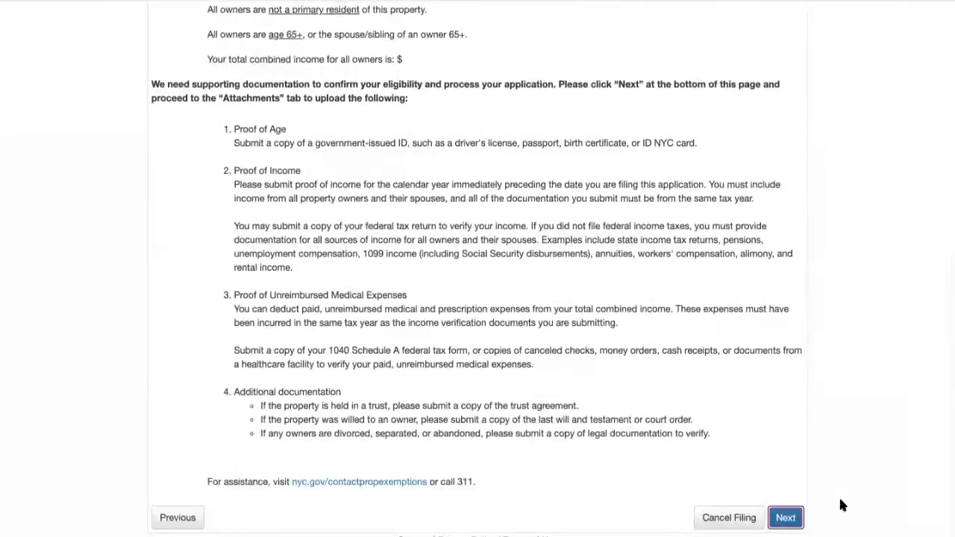
{"action": "left_click", "coordinate": [787, 520]}
{"action": "scroll", "coordinate": [880, 499], "scroll_direction": "down", "scroll_amount": 1}
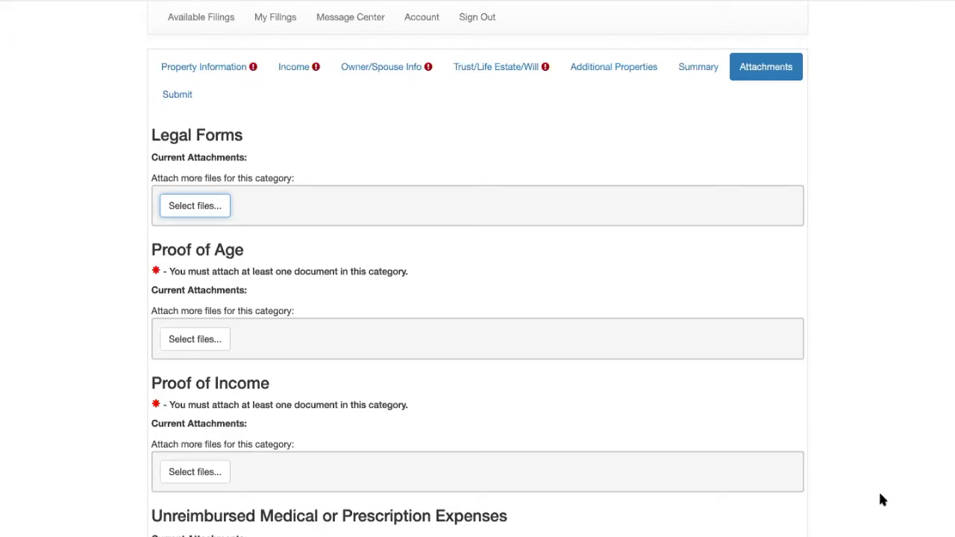
Step: Continue past Attachments with no Proof of Age or Proof of Income files uploaded
{"action": "scroll", "coordinate": [881, 498], "scroll_direction": "down", "scroll_amount": 2}
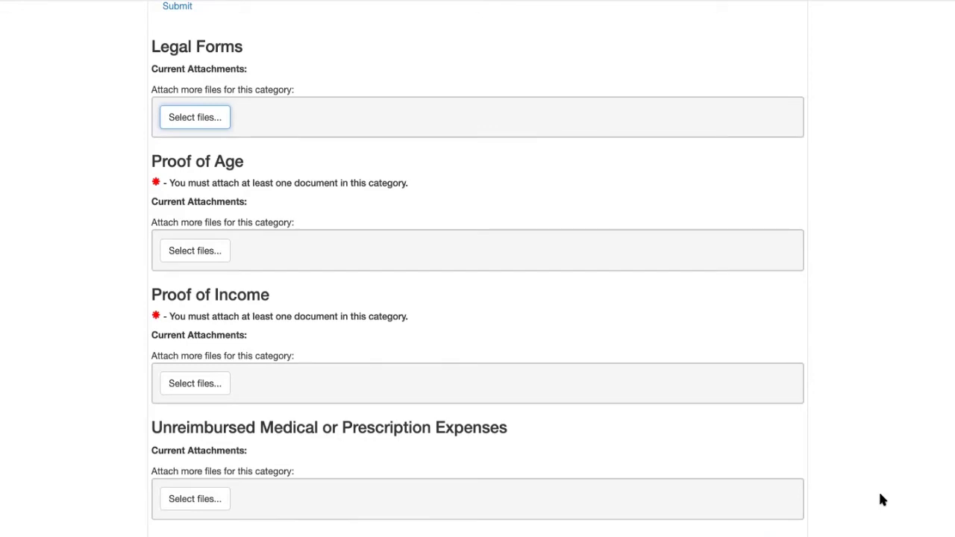
{"action": "scroll", "coordinate": [882, 499], "scroll_direction": "down", "scroll_amount": 1}
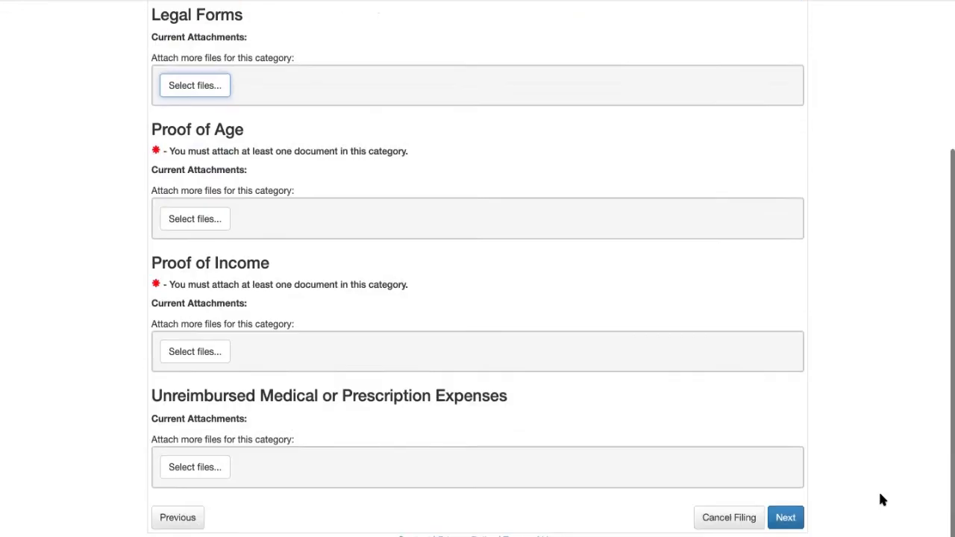
{"action": "left_click", "coordinate": [796, 524]}
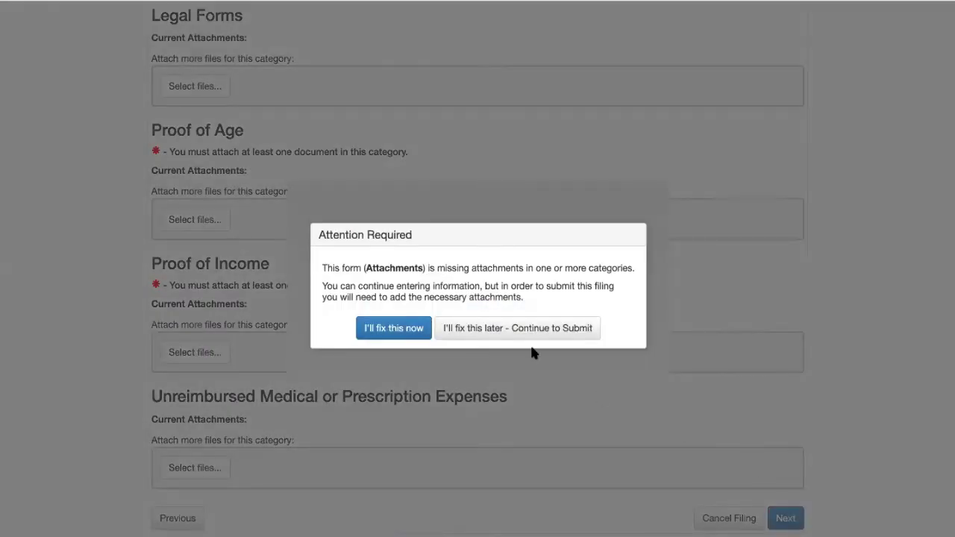
Step: Defer the missing attachments with "I'll fix this later - Continue to Submit" and press Submit
{"action": "left_click", "coordinate": [529, 334]}
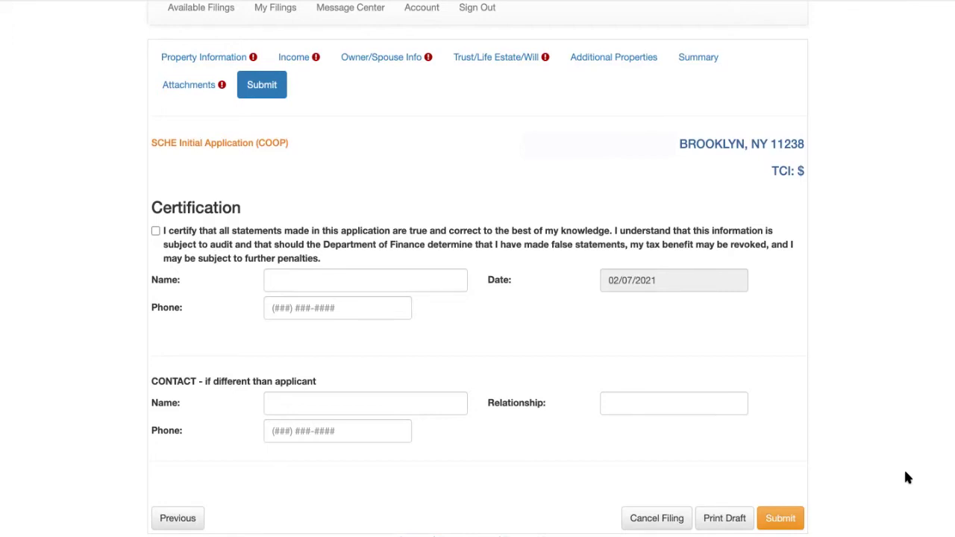
{"action": "left_click", "coordinate": [785, 521]}
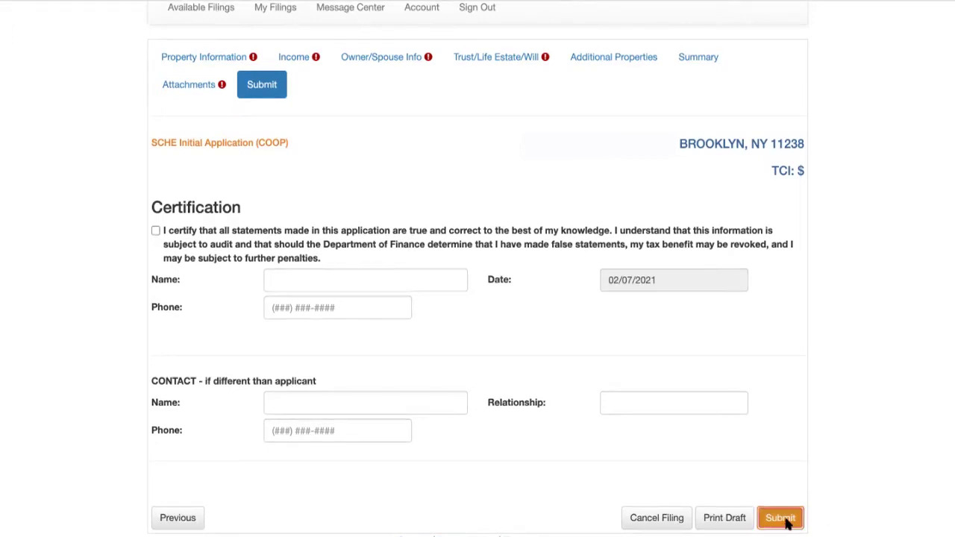